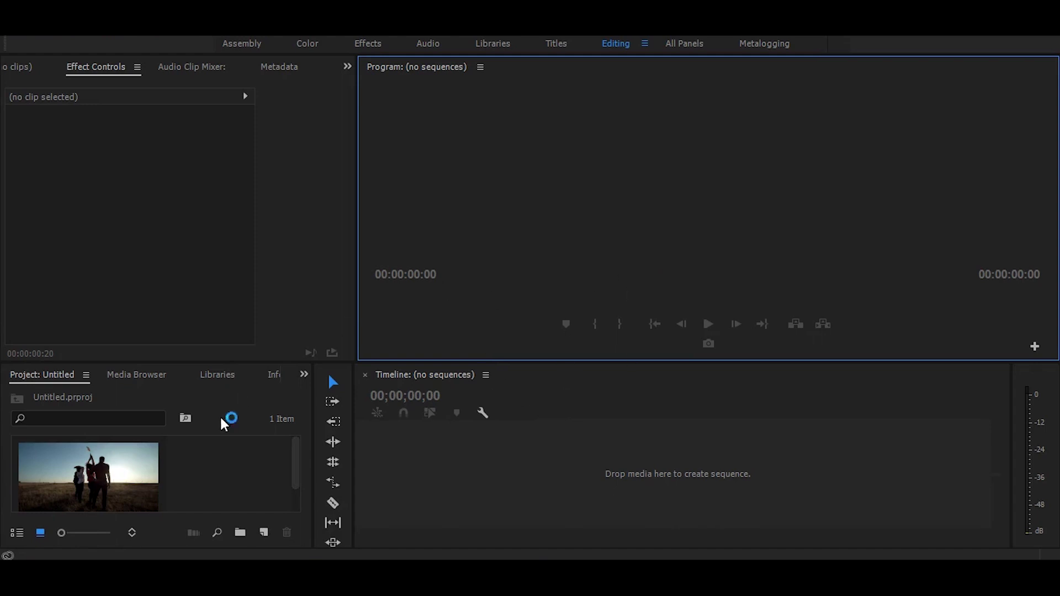
# - Create a sequence from group of people.mp4 on the Timeline and scrub to 00:00:06:10
pyautogui.click(113, 472)
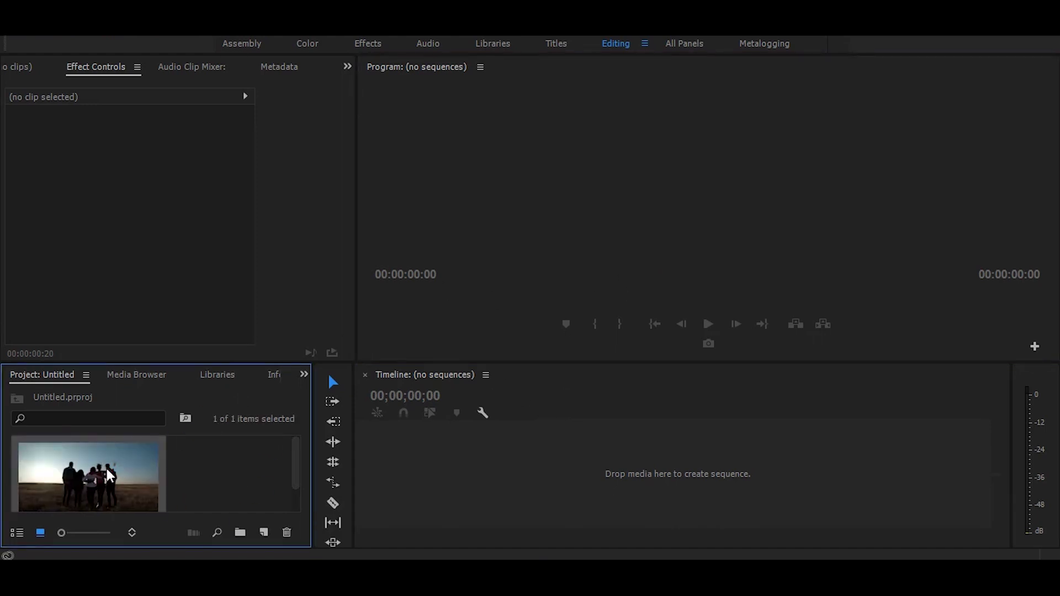
pyautogui.moveTo(130, 470); pyautogui.dragTo(476, 466)
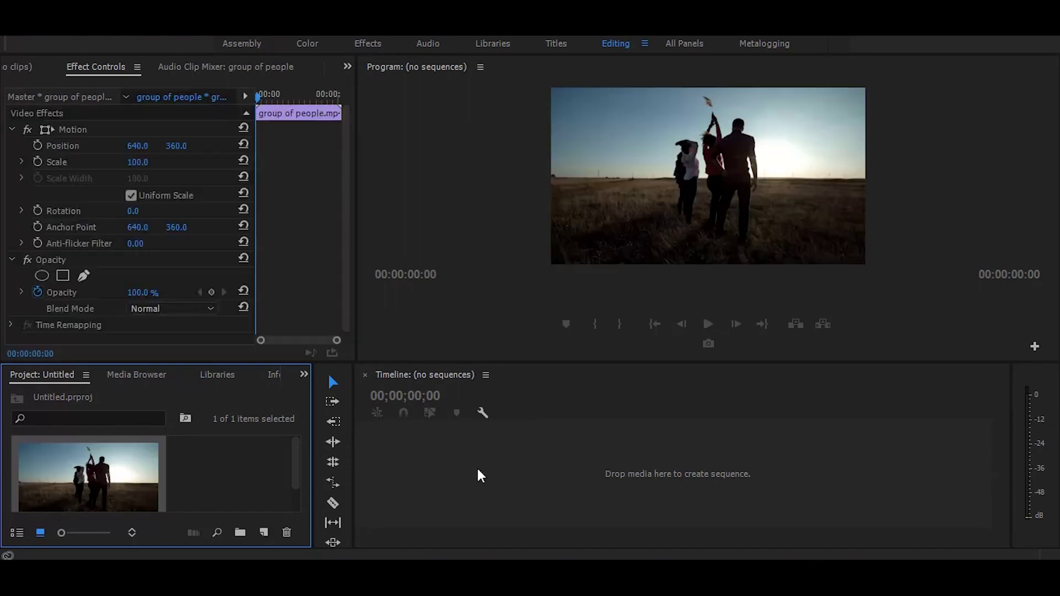
pyautogui.click(555, 402)
pyautogui.moveTo(555, 402); pyautogui.dragTo(625, 402)
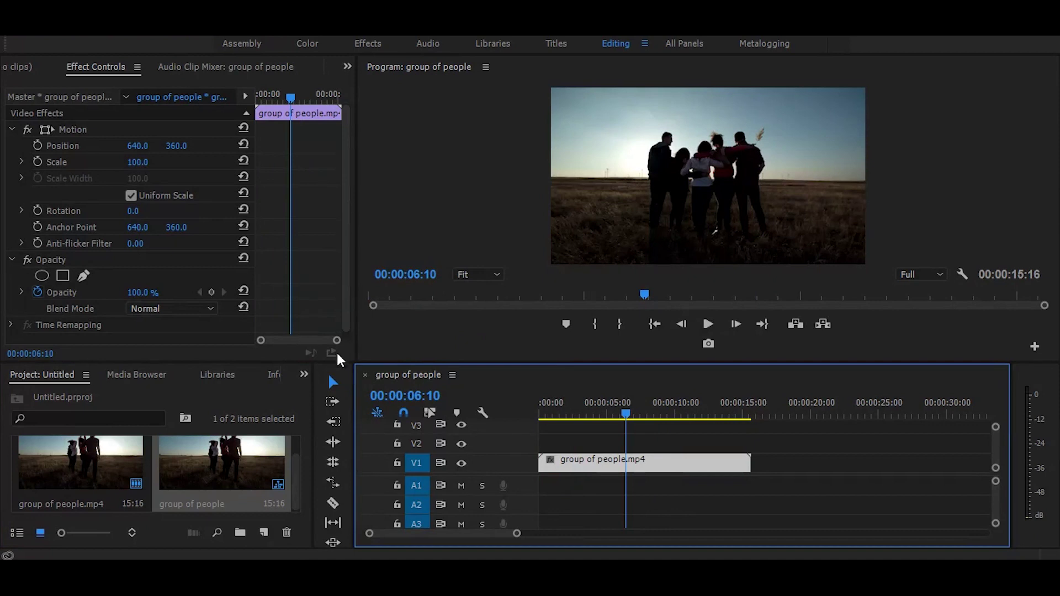
# - Search the Effects panel for 'transform' and apply Distort > Transform to the clip
pyautogui.click(304, 375)
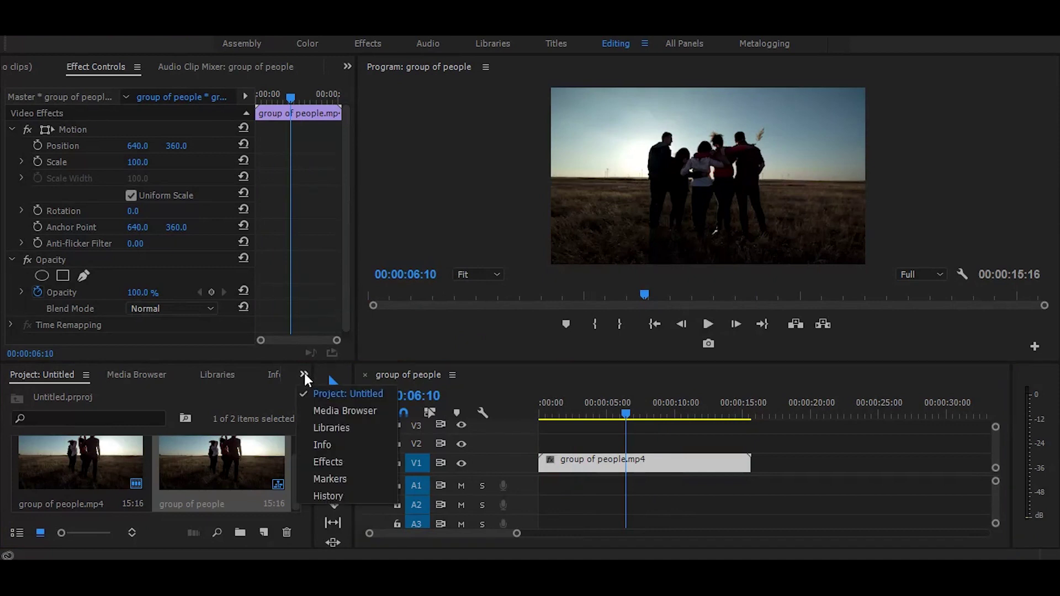
pyautogui.click(335, 461)
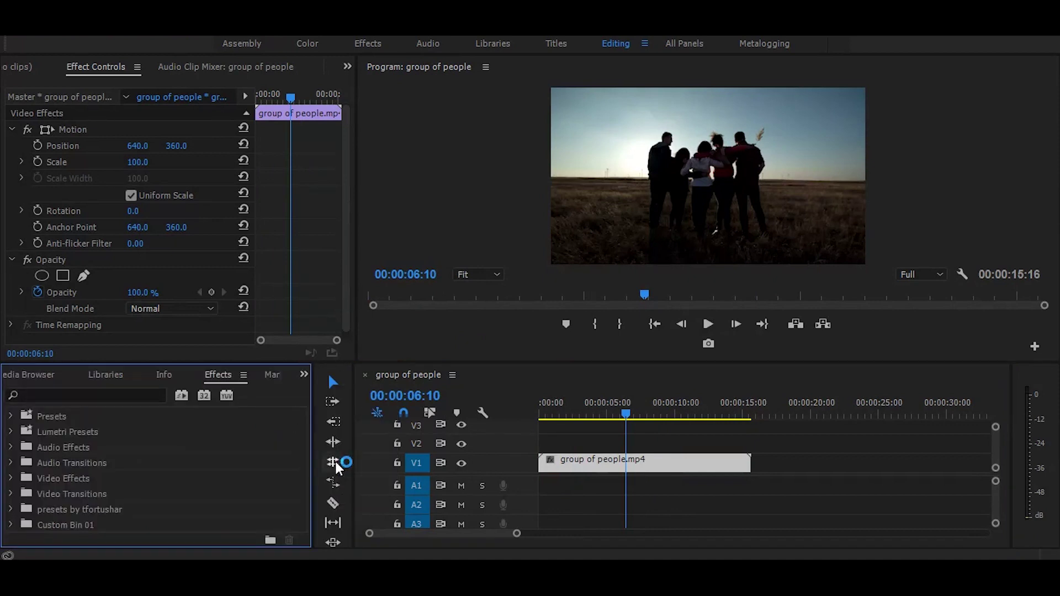
pyautogui.click(142, 398)
pyautogui.write('tra')
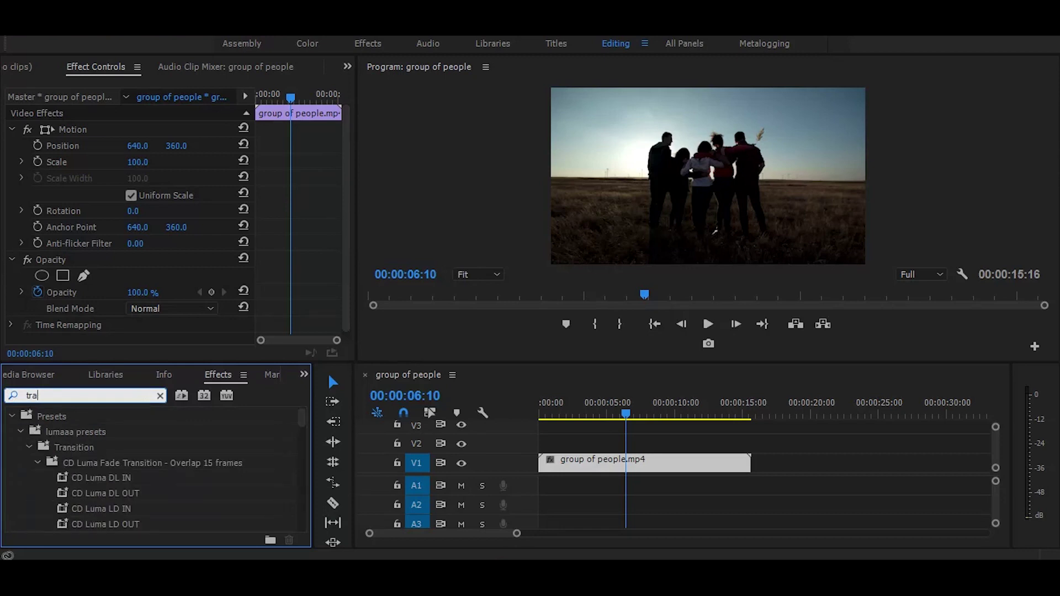
pyautogui.write('nsform')
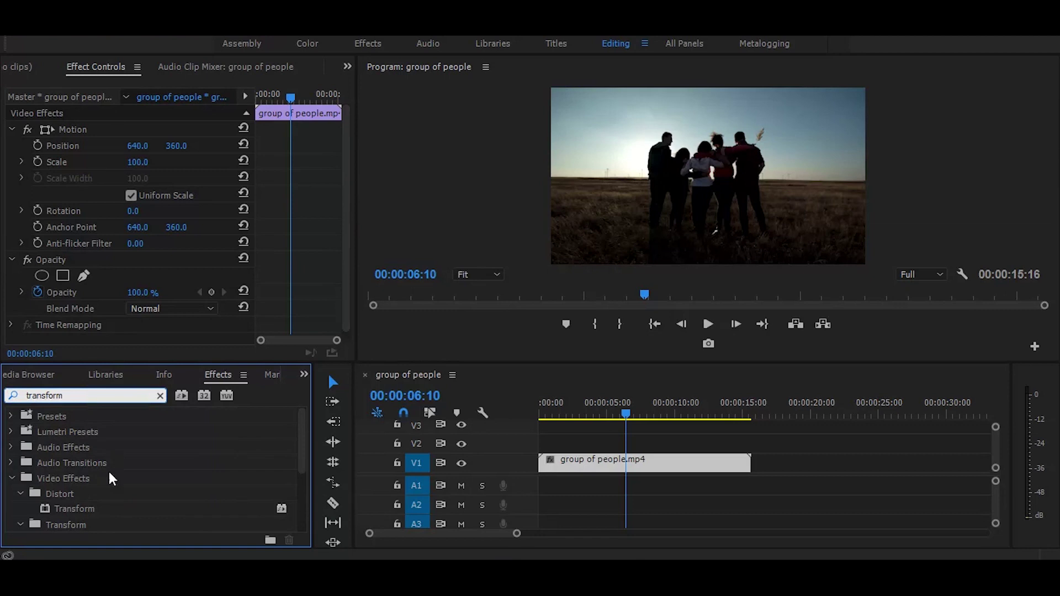
pyautogui.click(56, 509)
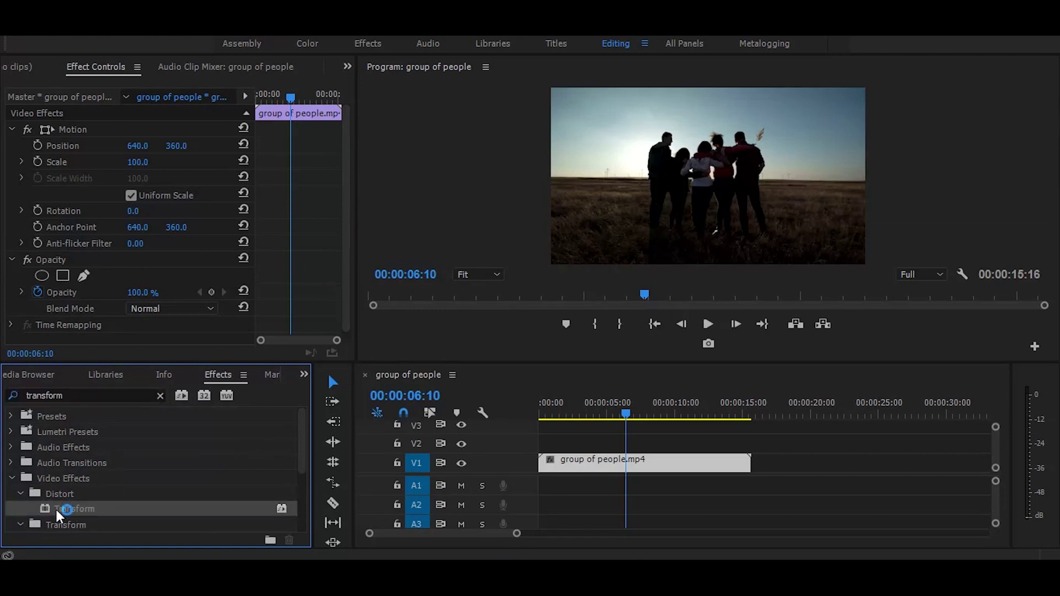
pyautogui.moveTo(289, 532); pyautogui.dragTo(605, 476)
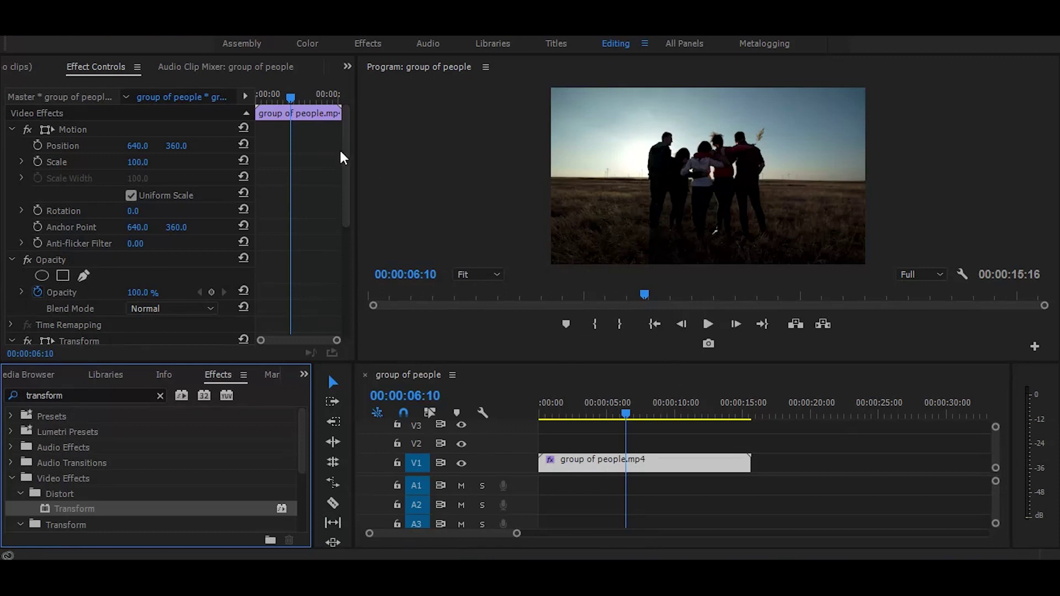
# - Set the Transform Scale to 120 and move the playhead back to the cut point
pyautogui.moveTo(349, 157); pyautogui.dragTo(341, 283)
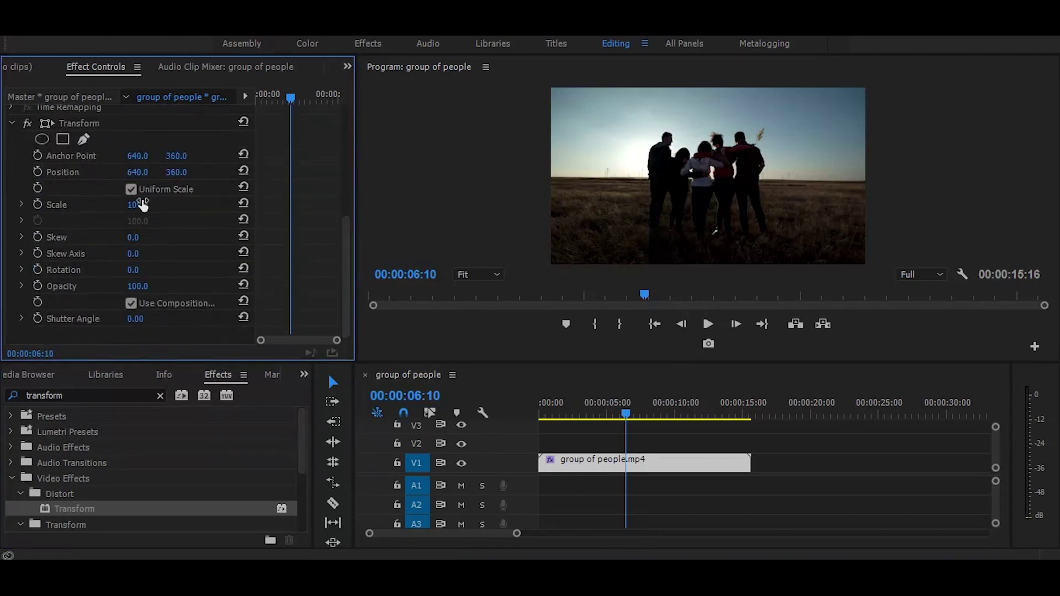
pyautogui.write('120')
pyautogui.press('Return')
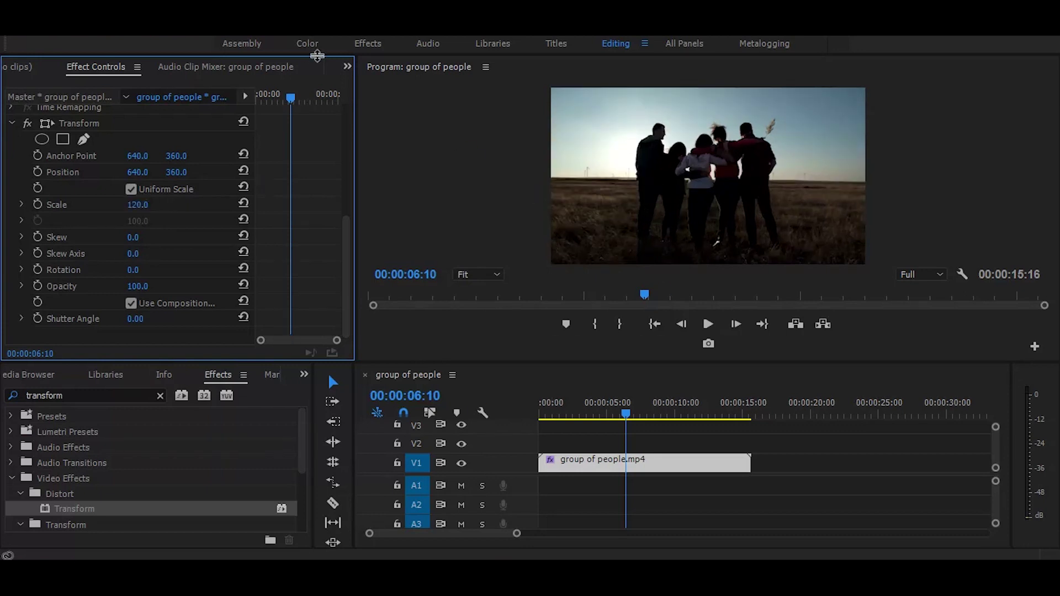
pyautogui.moveTo(614, 404)
pyautogui.mouseDown()
pyautogui.moveTo(657, 406)
pyautogui.moveTo(618, 414)
pyautogui.mouseUp()
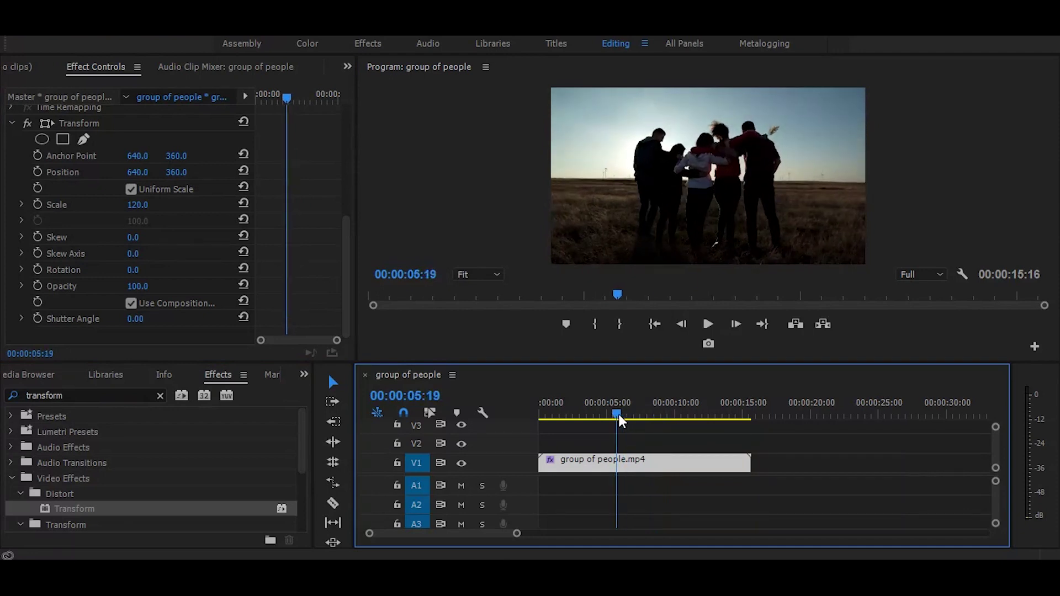
# - Razor the clip near 00:00:05:20 and 00:00:08:05, then zoom the timeline onto the middle piece
pyautogui.click(334, 503)
pyautogui.click(618, 464)
pyautogui.press('space')
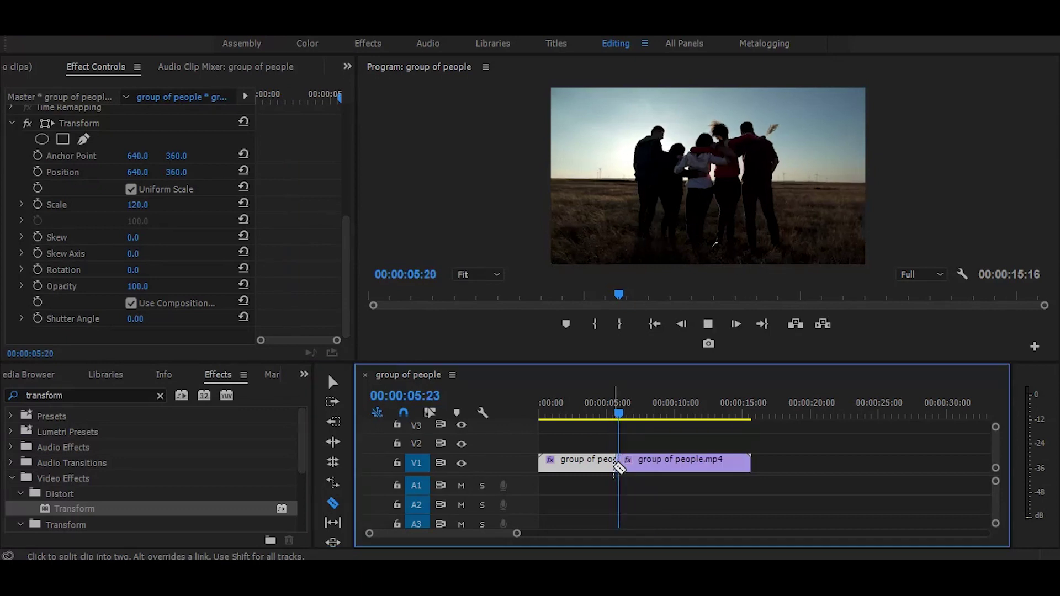
pyautogui.press('space')
pyautogui.click(652, 464)
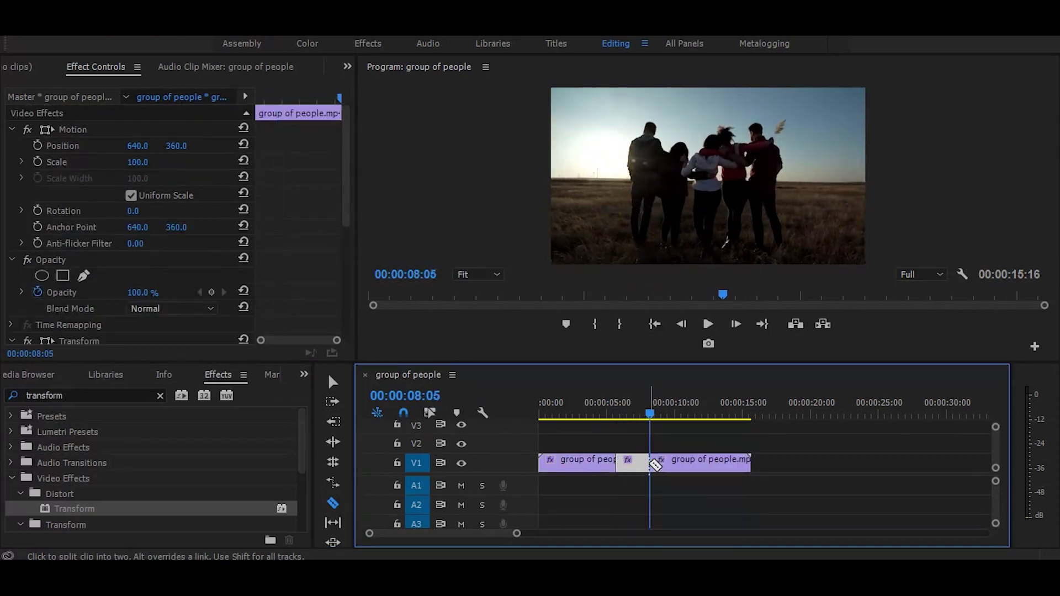
pyautogui.press('v')
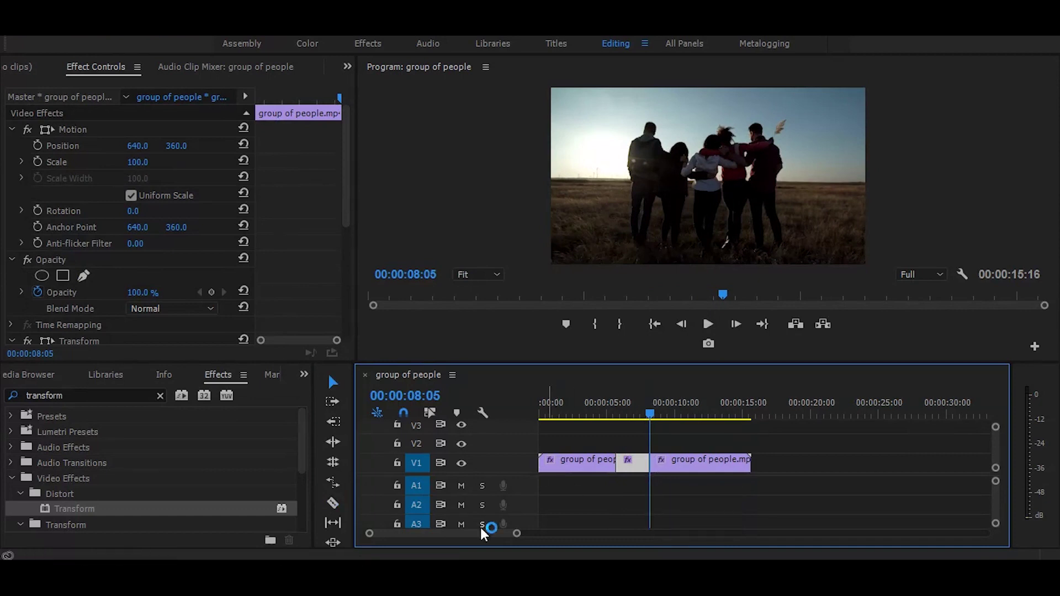
pyautogui.moveTo(505, 540); pyautogui.dragTo(469, 531)
pyautogui.click(568, 413)
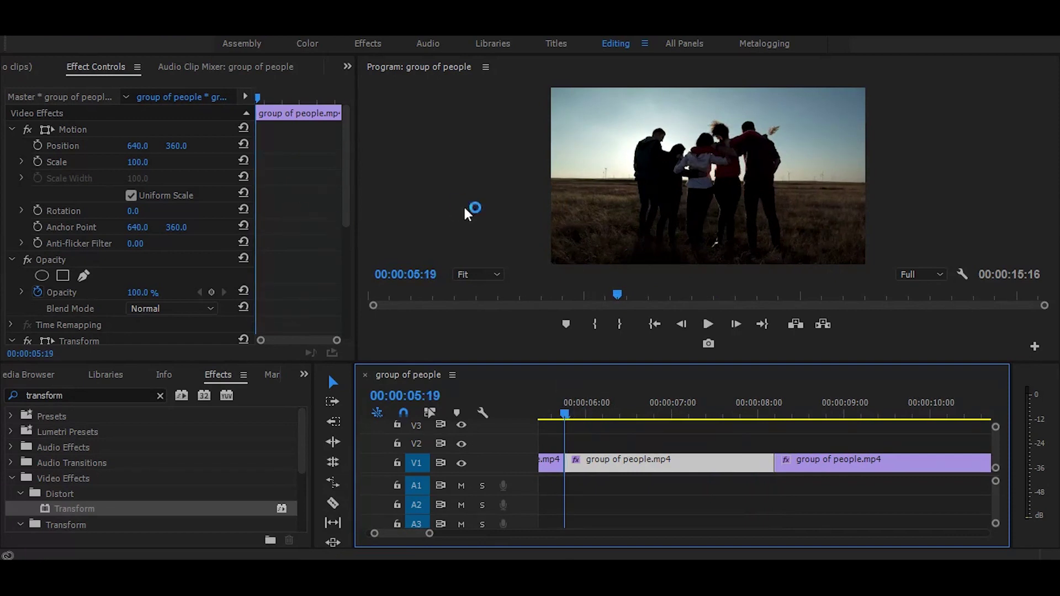
# - Enable Transform Rotation keyframing with 1°, then key -1° on the next frame
pyautogui.moveTo(341, 228); pyautogui.dragTo(326, 363)
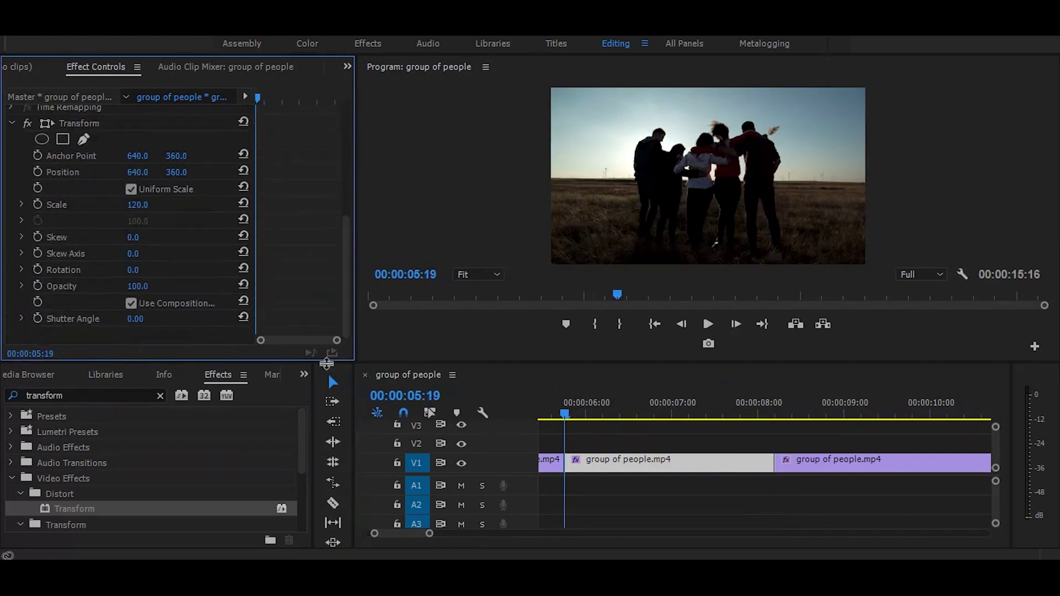
pyautogui.click(37, 266)
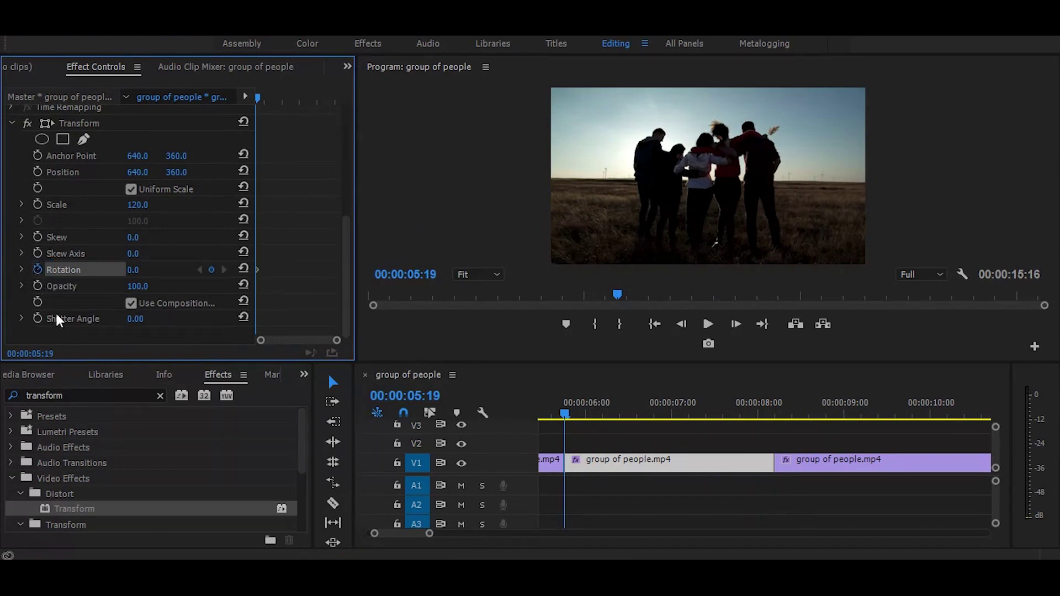
pyautogui.click(138, 270)
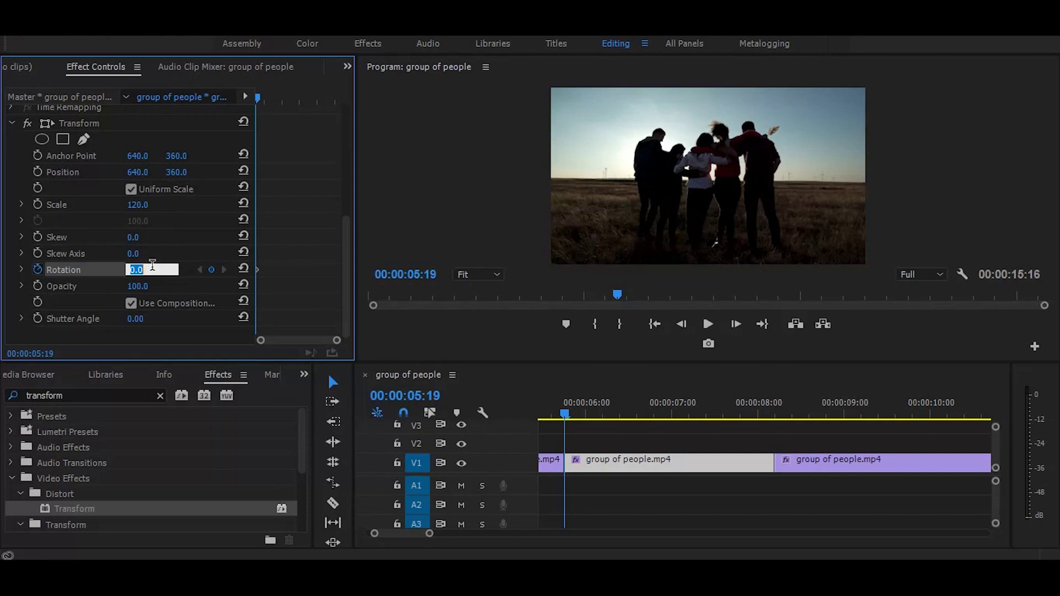
pyautogui.write('1')
pyautogui.press('Return')
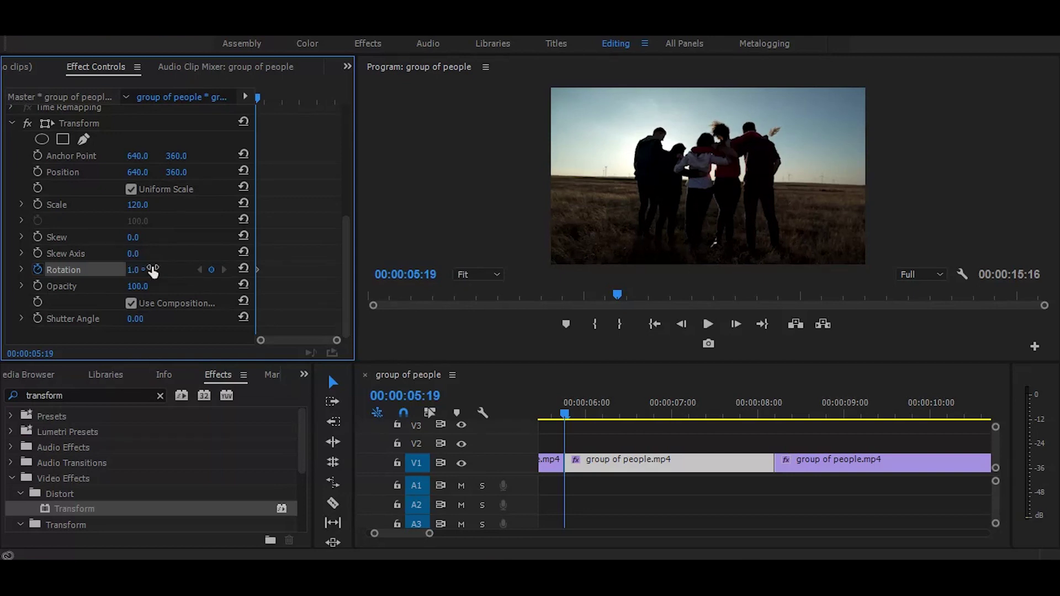
pyautogui.press('Right')
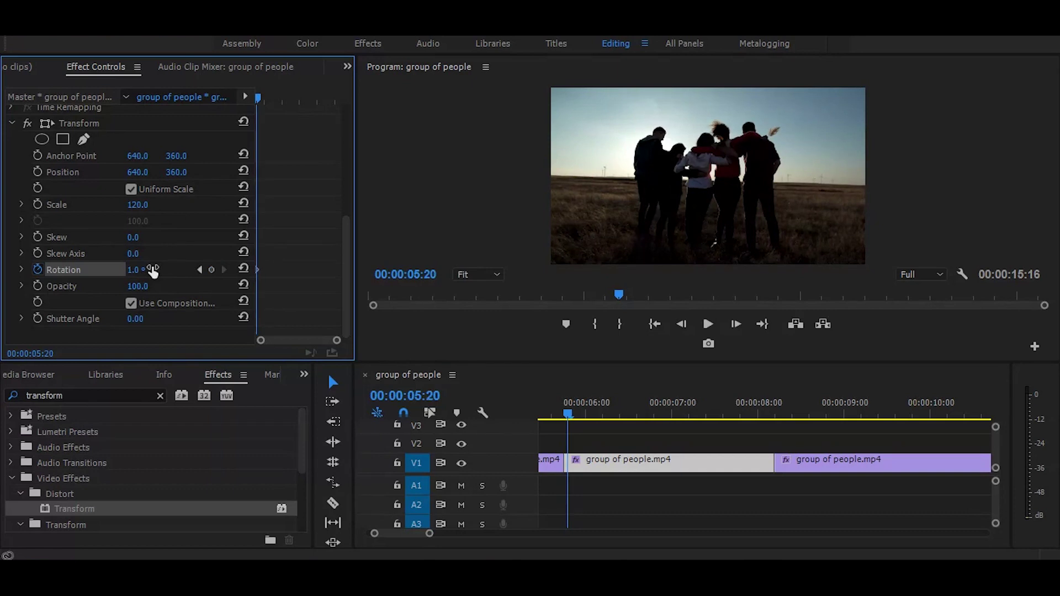
pyautogui.moveTo(153, 271)
pyautogui.mouseDown()
pyautogui.moveTo(129, 270)
pyautogui.moveTo(153, 270)
pyautogui.mouseUp()
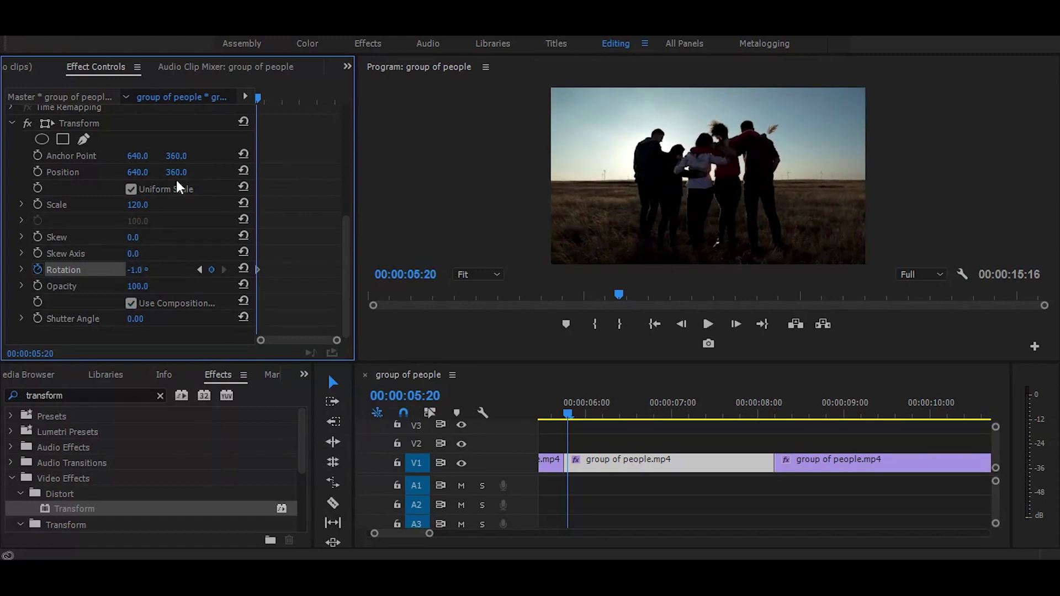
# - Key rotation 1° and then -1° on the following two frames
pyautogui.press('Right')
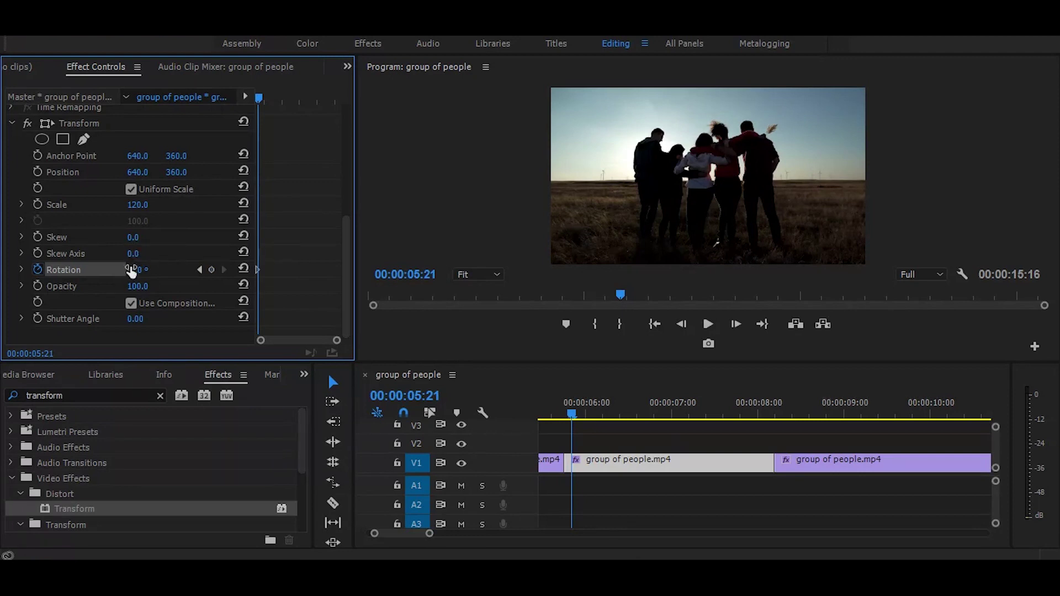
pyautogui.click(130, 271)
pyautogui.press('BackSpace')
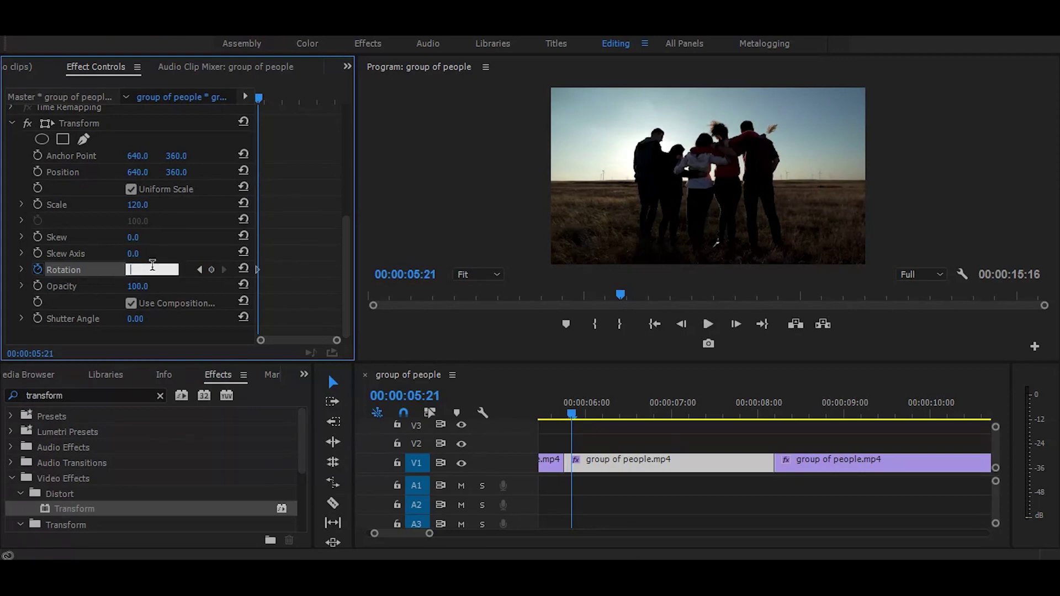
pyautogui.write('1')
pyautogui.press('Return')
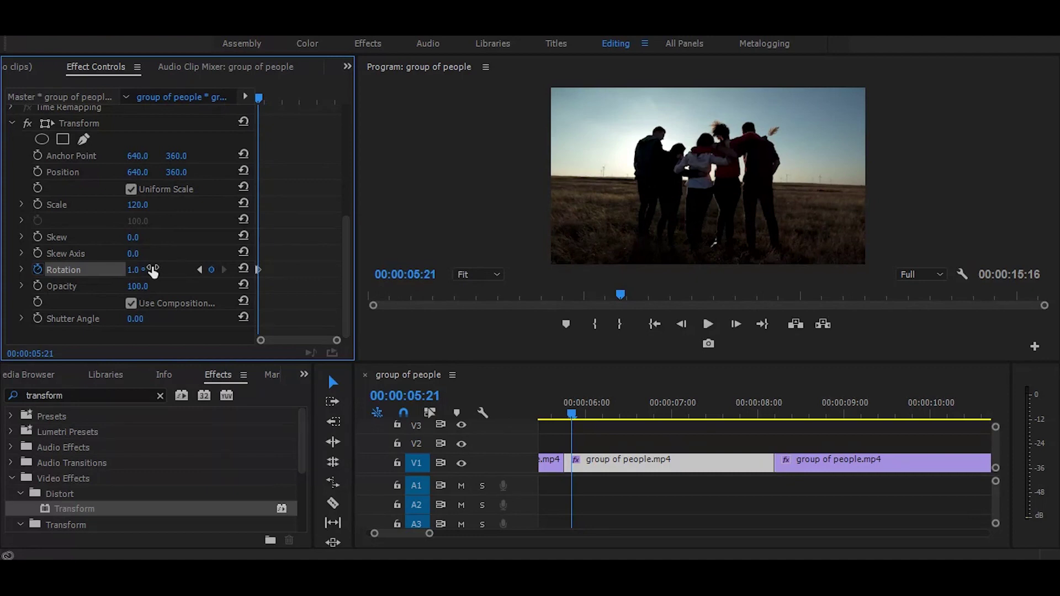
pyautogui.press('Right')
pyautogui.click(136, 270)
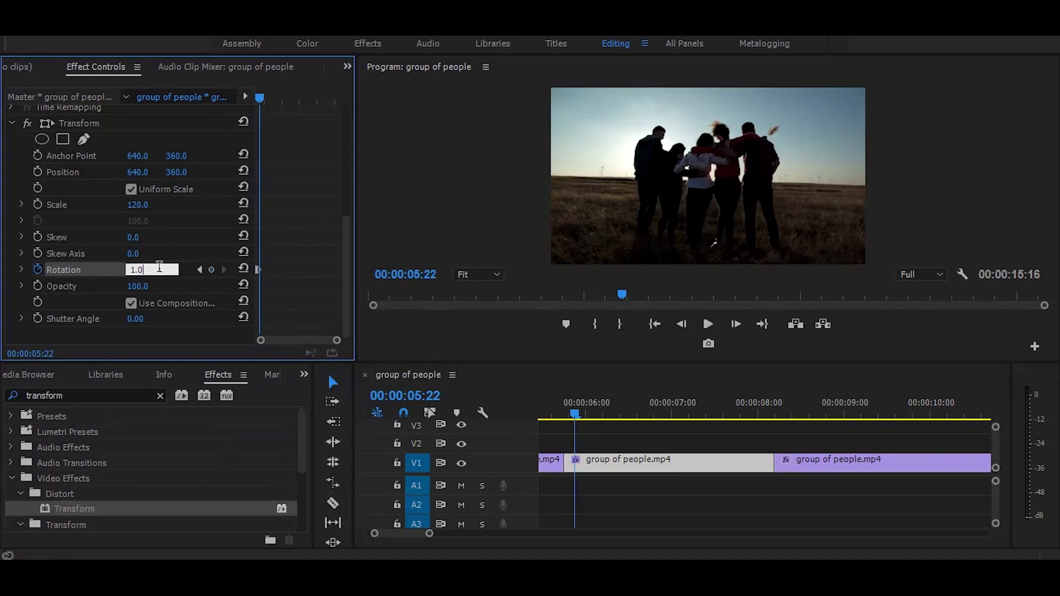
pyautogui.write('-120')
pyautogui.press('Return')
pyautogui.moveTo(147, 273); pyautogui.dragTo(153, 272)
# - Keep alternating rotation keyframes frame by frame, reaching 1° at 00:00:06:00
pyautogui.press('Right')
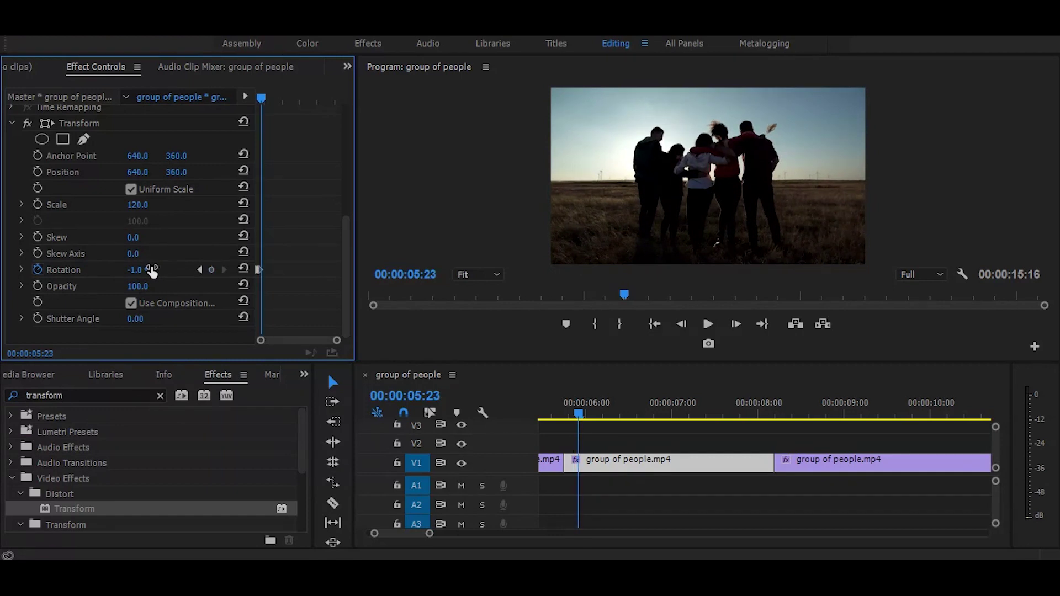
pyautogui.press('Right')
pyautogui.moveTo(151, 272)
pyautogui.mouseDown()
pyautogui.moveTo(135, 274)
pyautogui.moveTo(151, 273)
pyautogui.mouseUp()
pyautogui.press('Right')
pyautogui.click(153, 266)
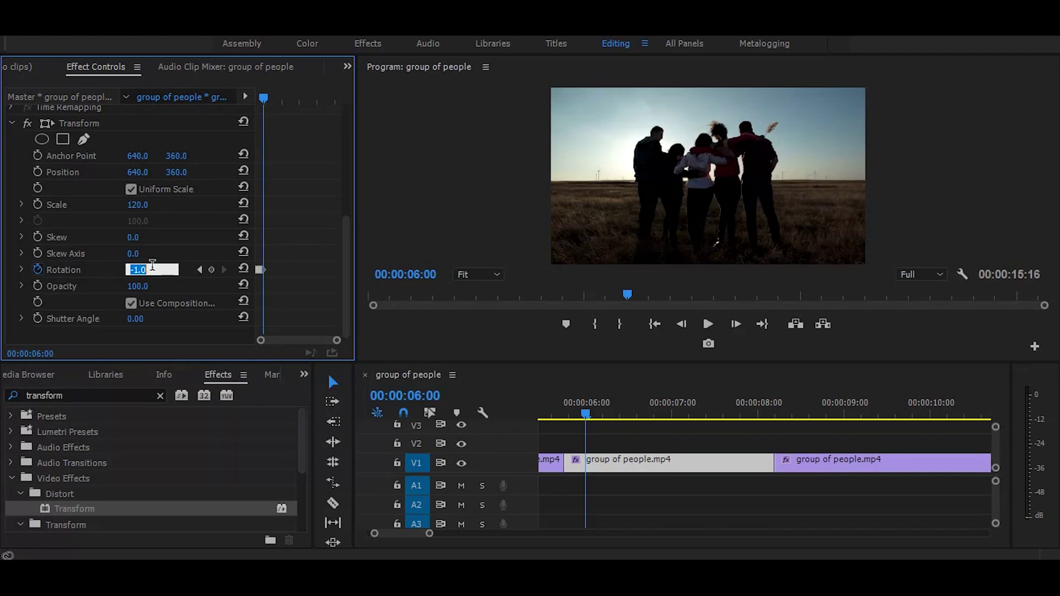
pyautogui.write('1')
pyautogui.press('Return')
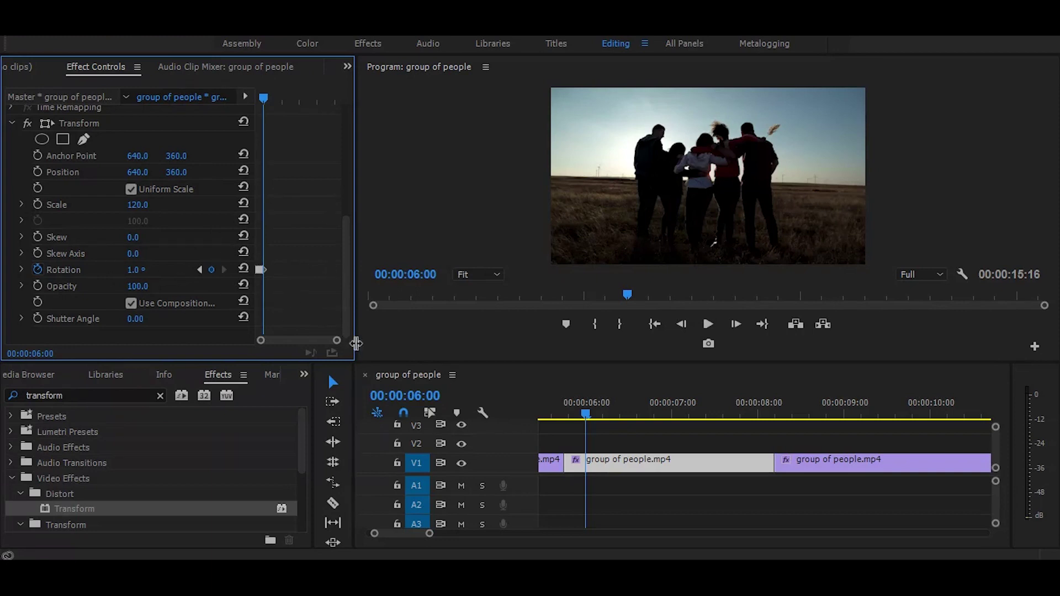
# - In the maximized Effect Controls, Alt-drag copies of the Rotation keyframes along the clip three times
pyautogui.moveTo(336, 340); pyautogui.dragTo(294, 341)
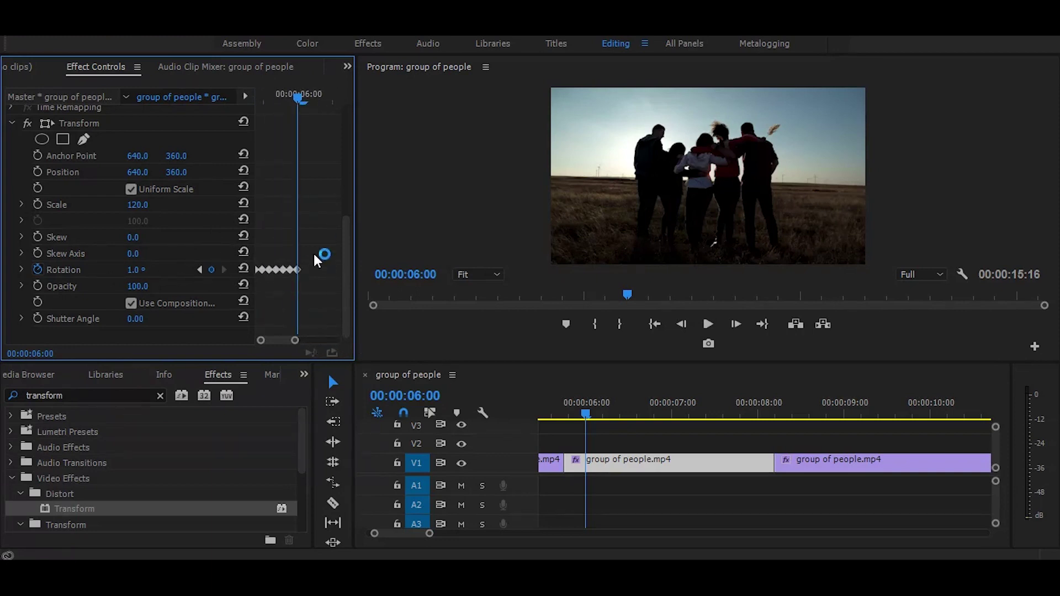
pyautogui.moveTo(321, 222); pyautogui.dragTo(232, 309)
pyautogui.press('`')
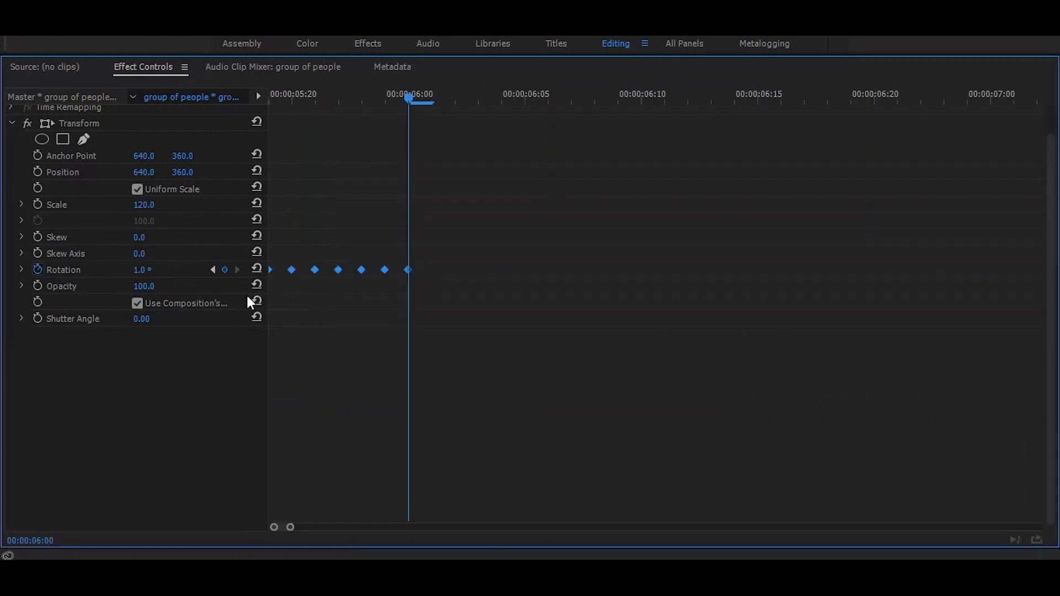
pyautogui.moveTo(340, 270); pyautogui.dragTo(496, 293)
pyautogui.moveTo(735, 171); pyautogui.dragTo(217, 358)
pyautogui.moveTo(364, 271); pyautogui.dragTo(672, 325)
pyautogui.moveTo(899, 209); pyautogui.dragTo(210, 324)
pyautogui.moveTo(313, 275); pyautogui.dragTo(933, 280)
# - Restore the layout, preview the shake, and return the playhead to 06:11
pyautogui.click(824, 351)
pyautogui.press('`')
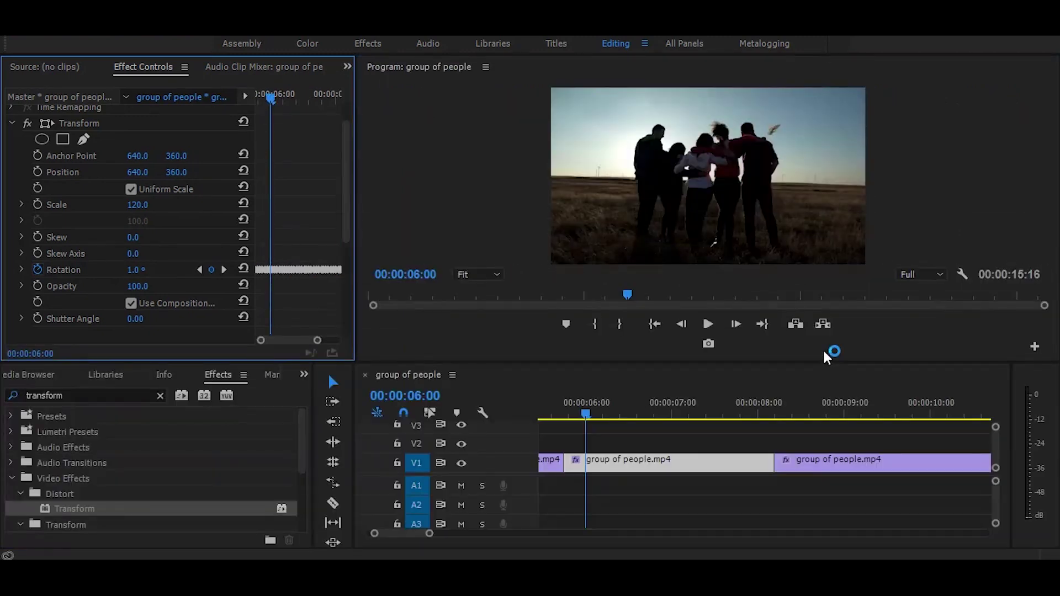
pyautogui.press('space')
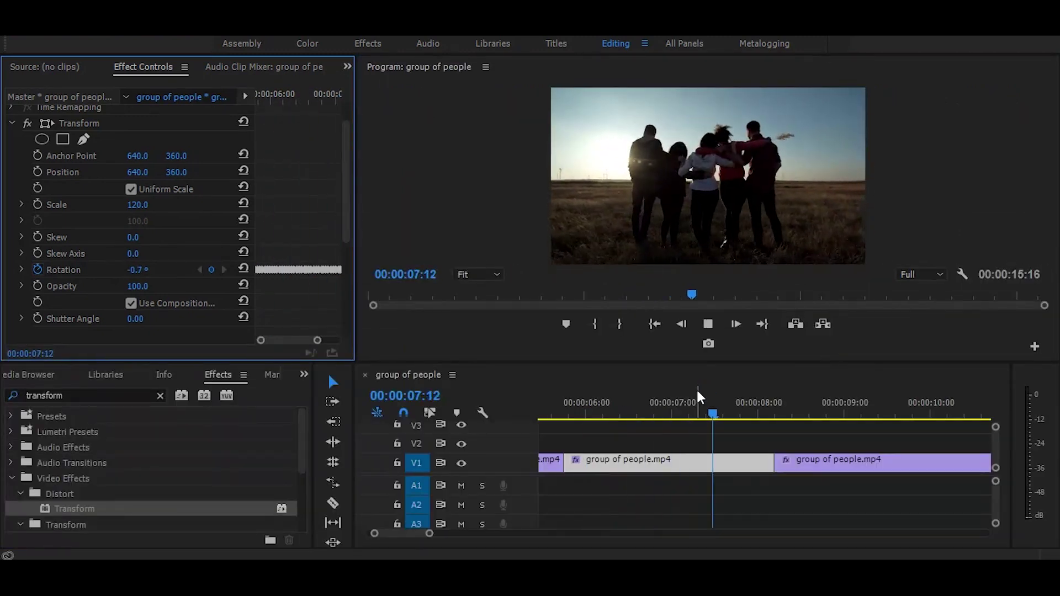
pyautogui.press('space')
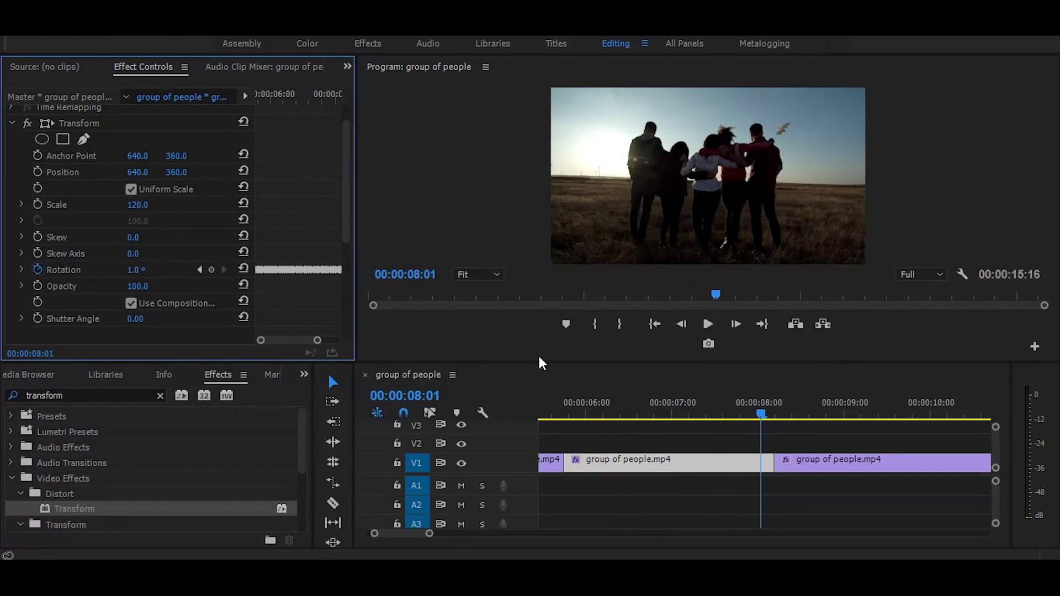
pyautogui.moveTo(630, 399); pyautogui.dragTo(624, 399)
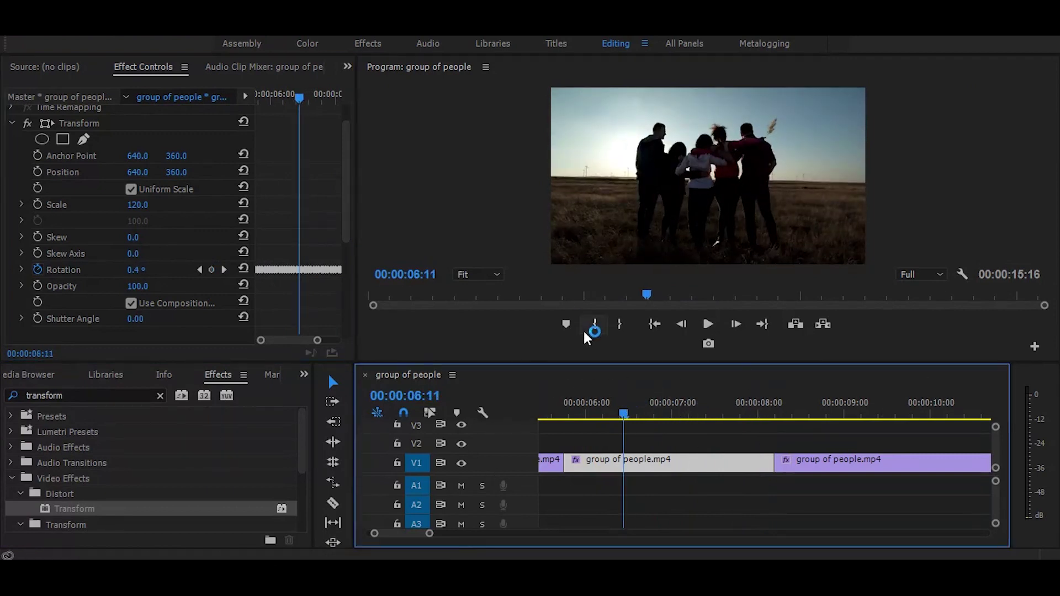
# - Uncheck Use Composition's Shutter Angle and set the Transform Shutter Angle to 170
pyautogui.click(342, 187)
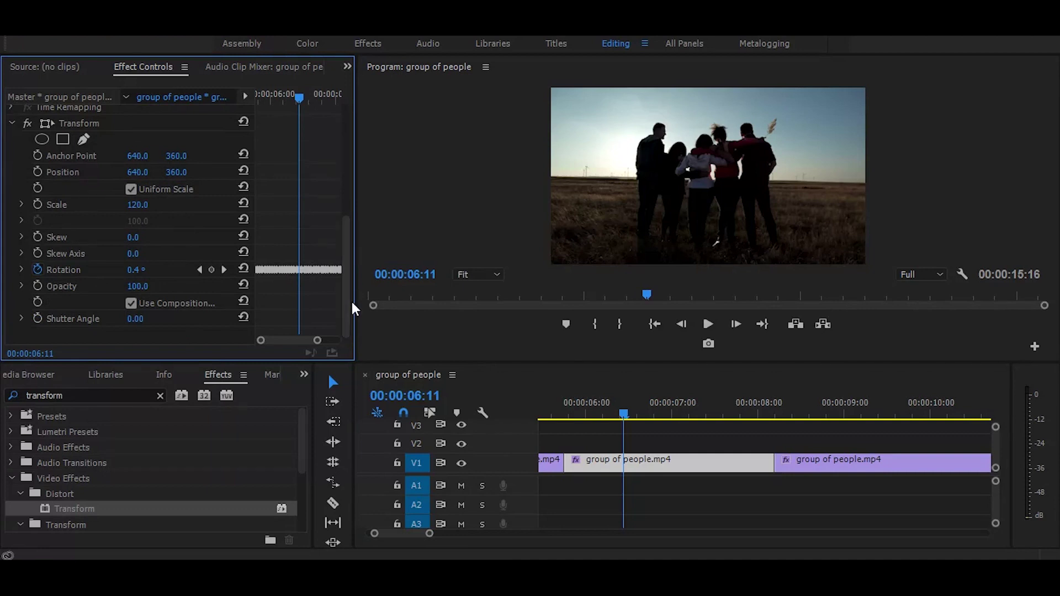
pyautogui.click(132, 305)
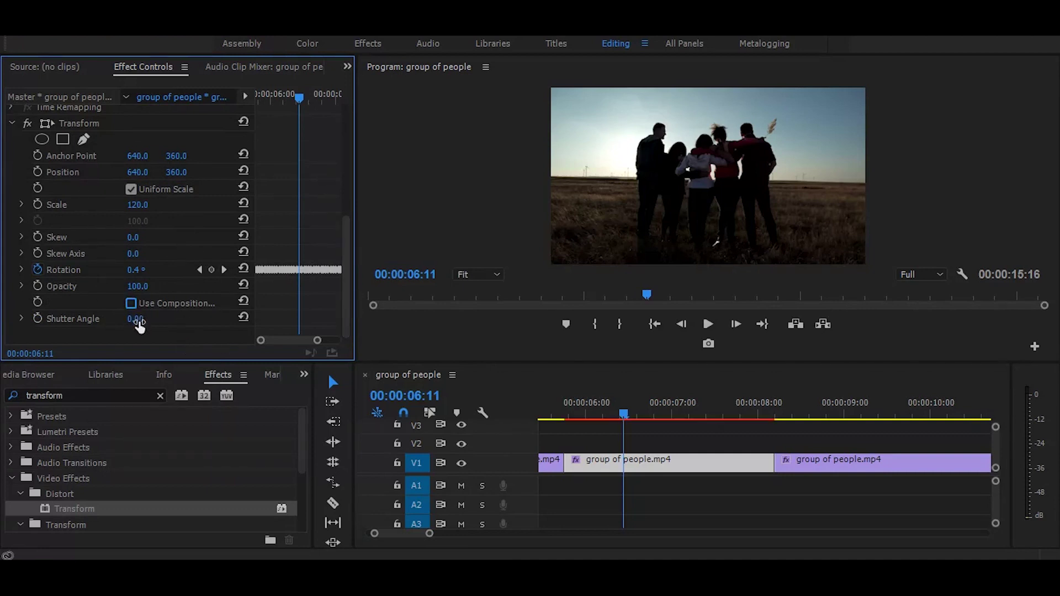
pyautogui.click(136, 320)
pyautogui.write('1')
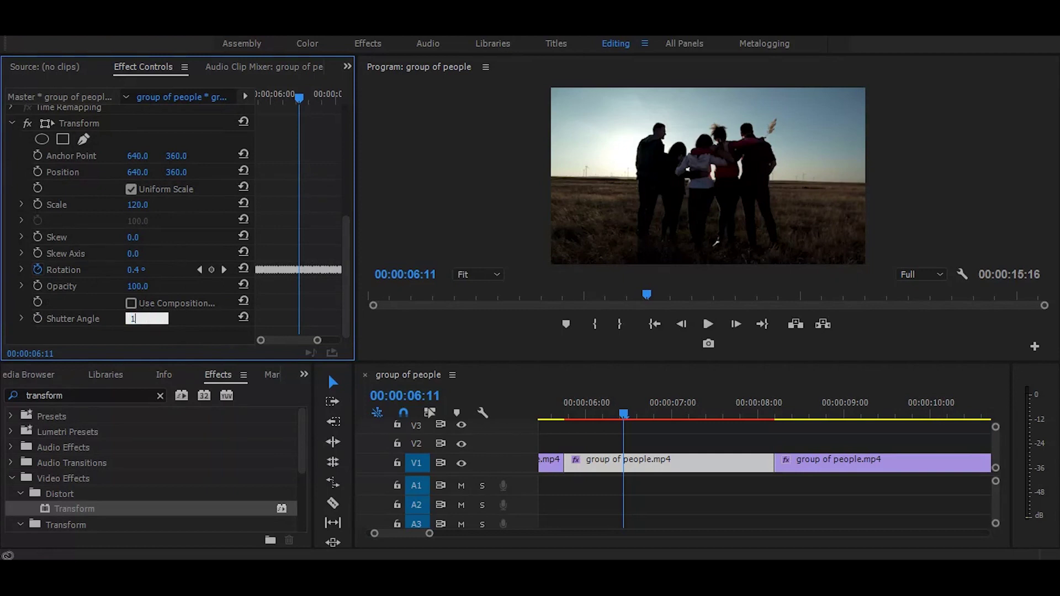
pyautogui.write('70')
pyautogui.press('Return')
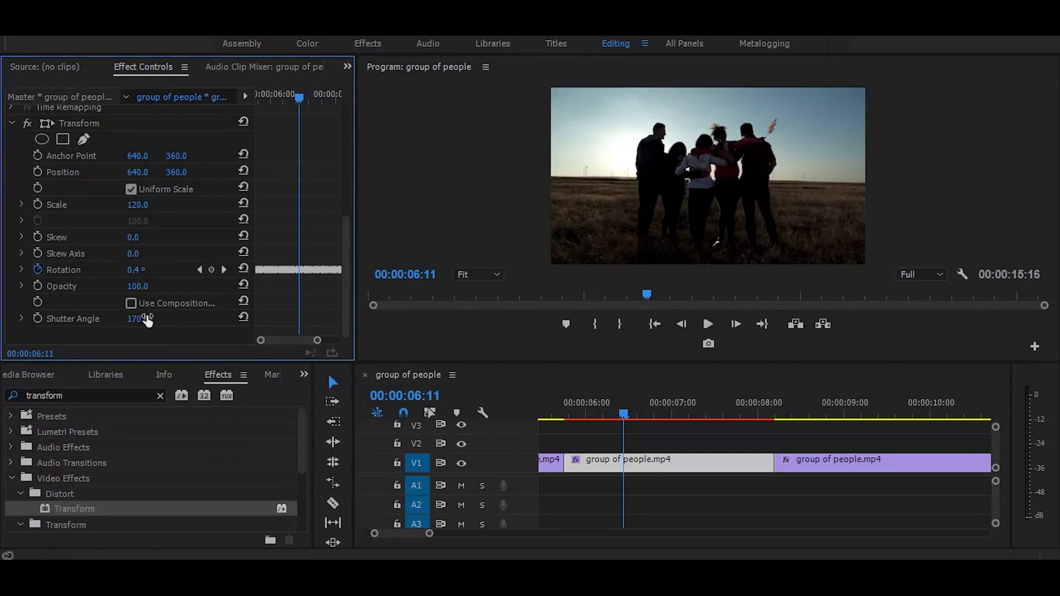
pyautogui.moveTo(601, 414); pyautogui.dragTo(655, 415)
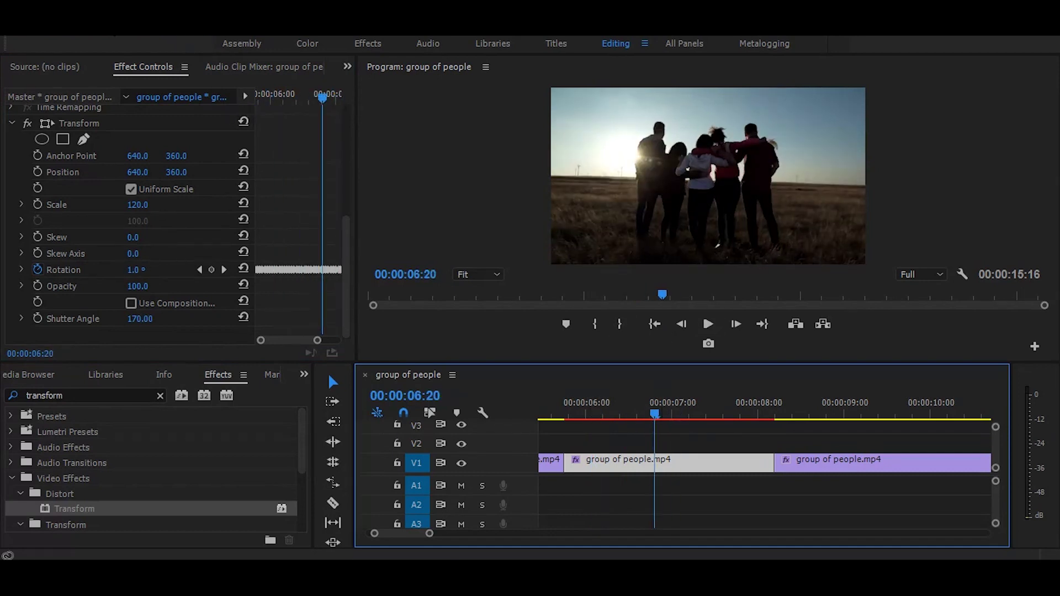
# - Run Sequence > Render Selection on the shaking section and play it from about 06:00
pyautogui.click(96, 28)
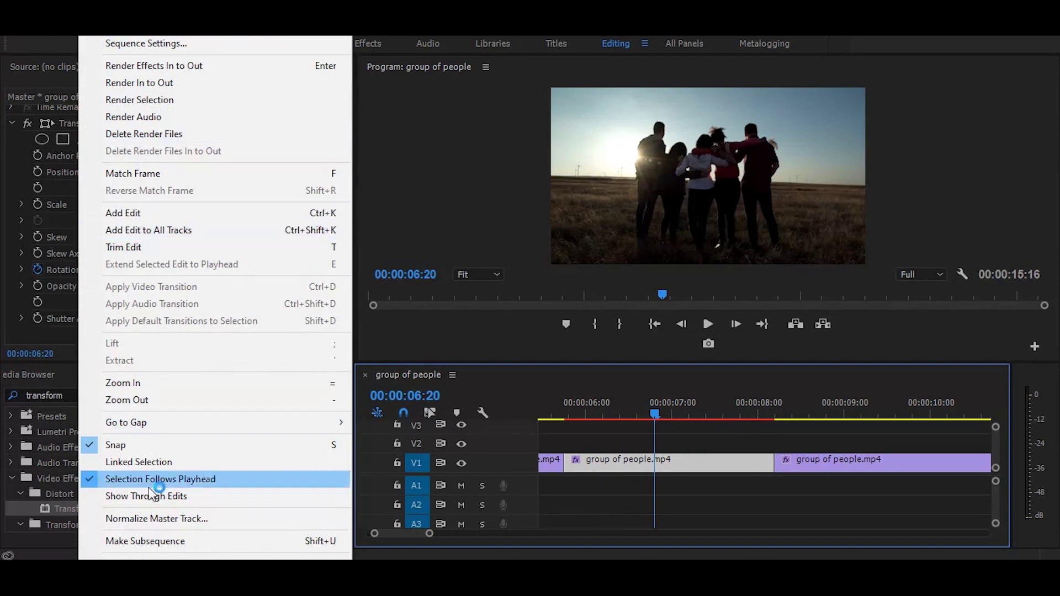
pyautogui.click(158, 101)
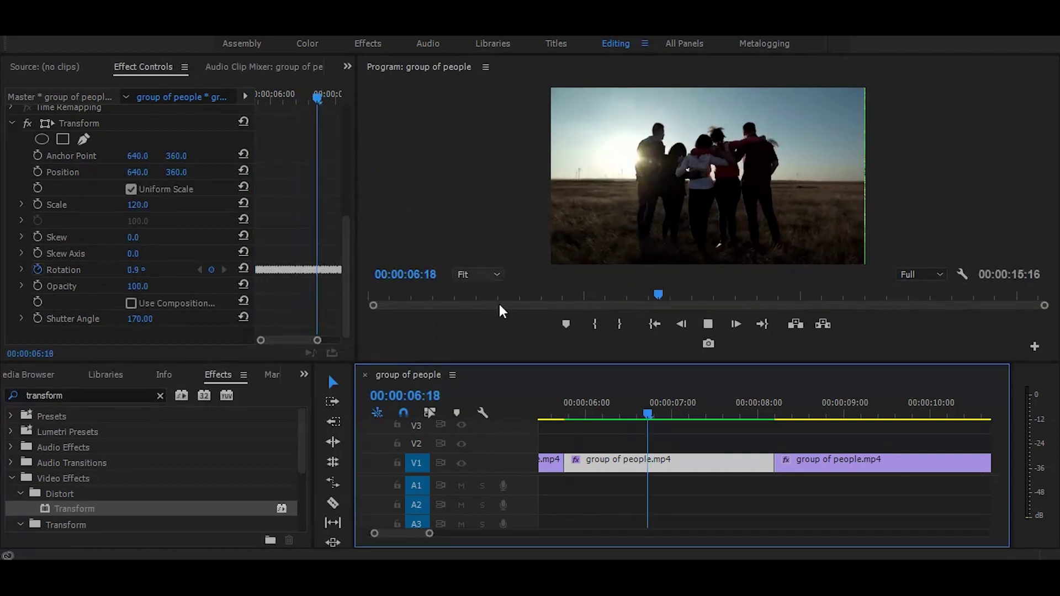
pyautogui.click(727, 204)
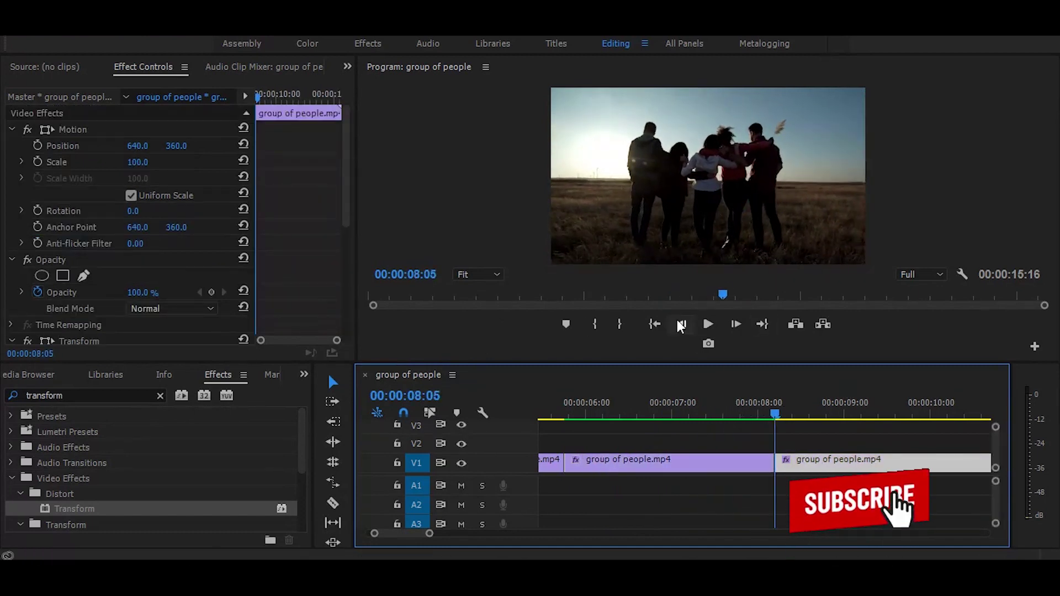
pyautogui.click(559, 407)
pyautogui.press('space')
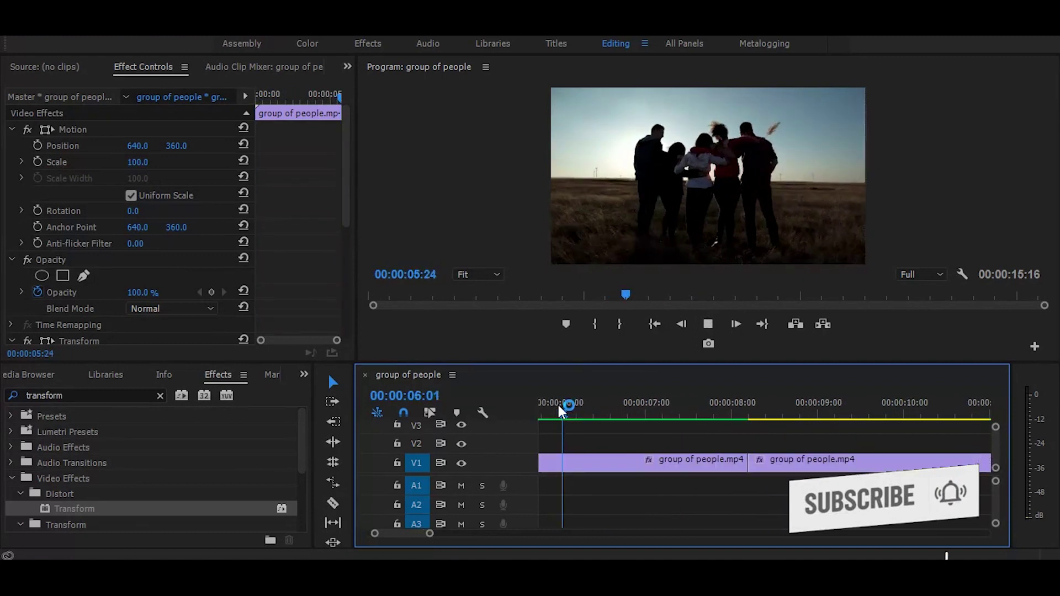